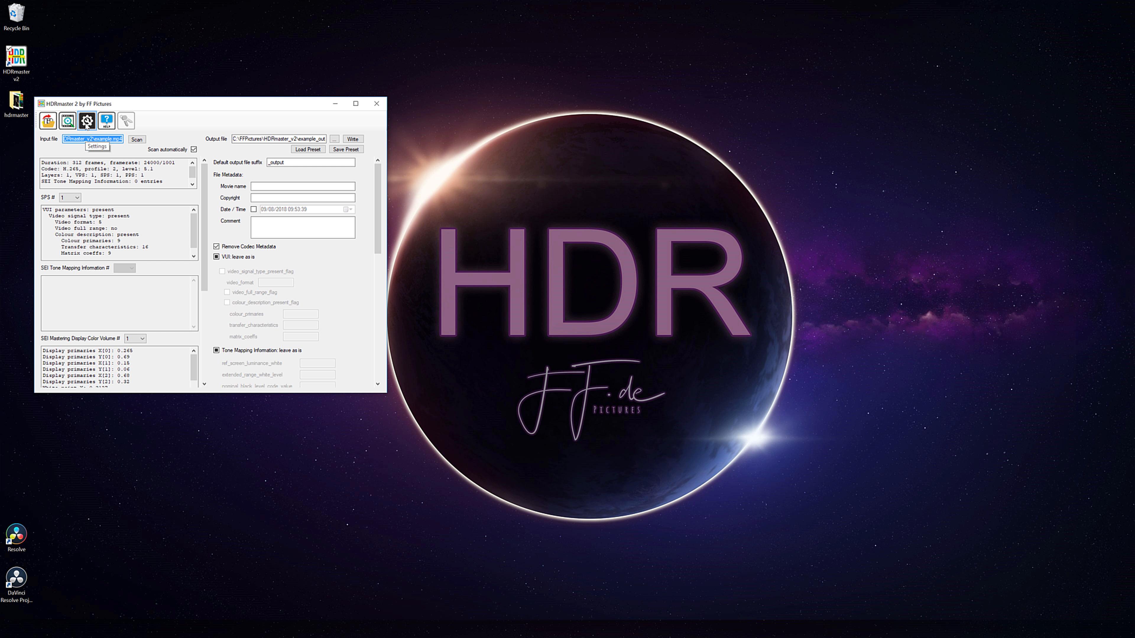
Open the example clip in the Color Analyzer and reset its settings to the defaults.
left_click(68, 121)
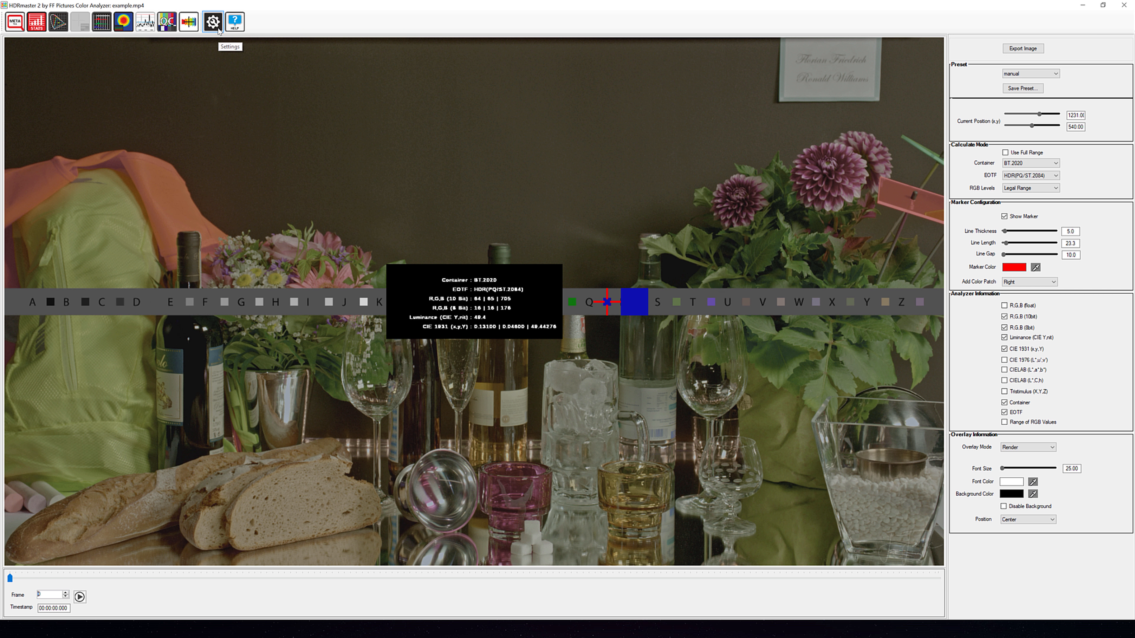
left_click(218, 30)
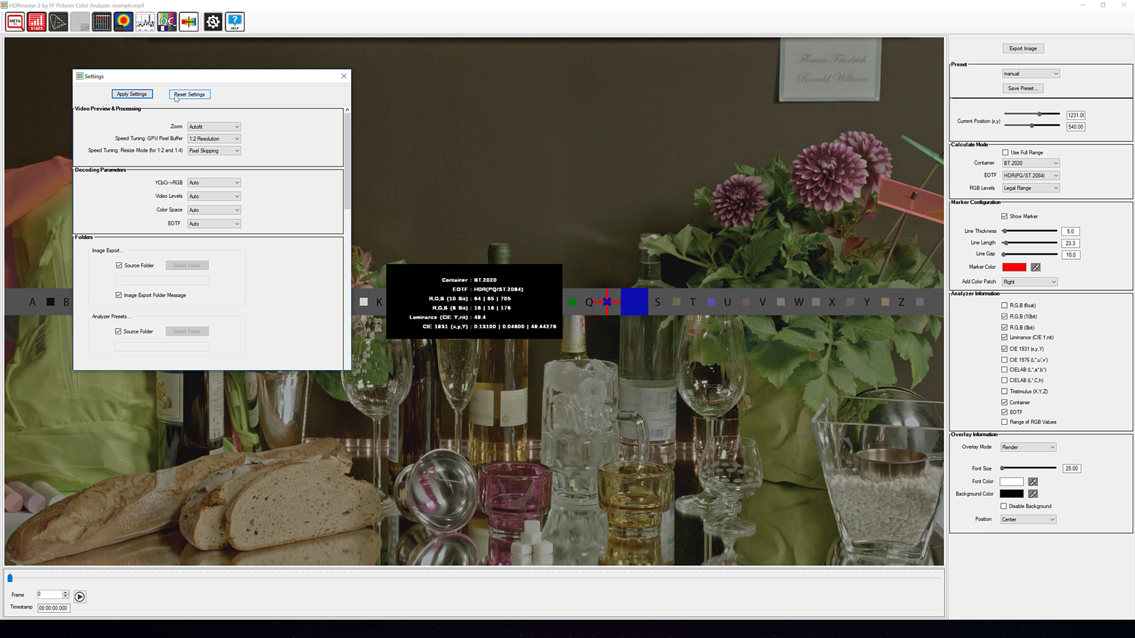
left_click(186, 96)
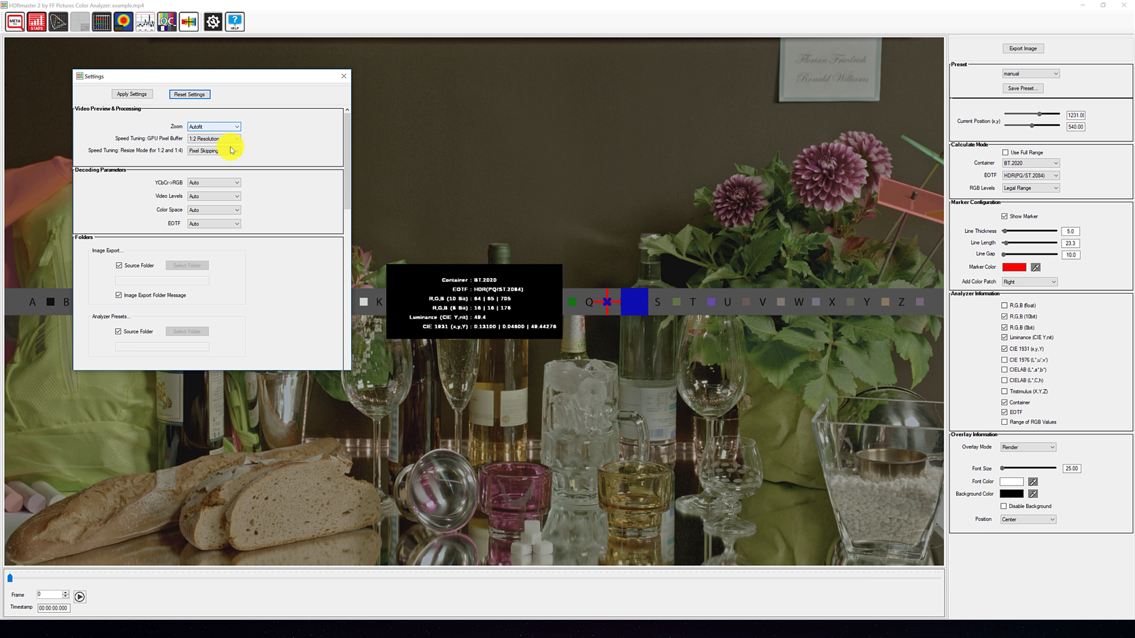
Set the preview zoom to 100% and the GPU pixel buffer to 1:1 Resolution, and apply the settings.
left_click(203, 129)
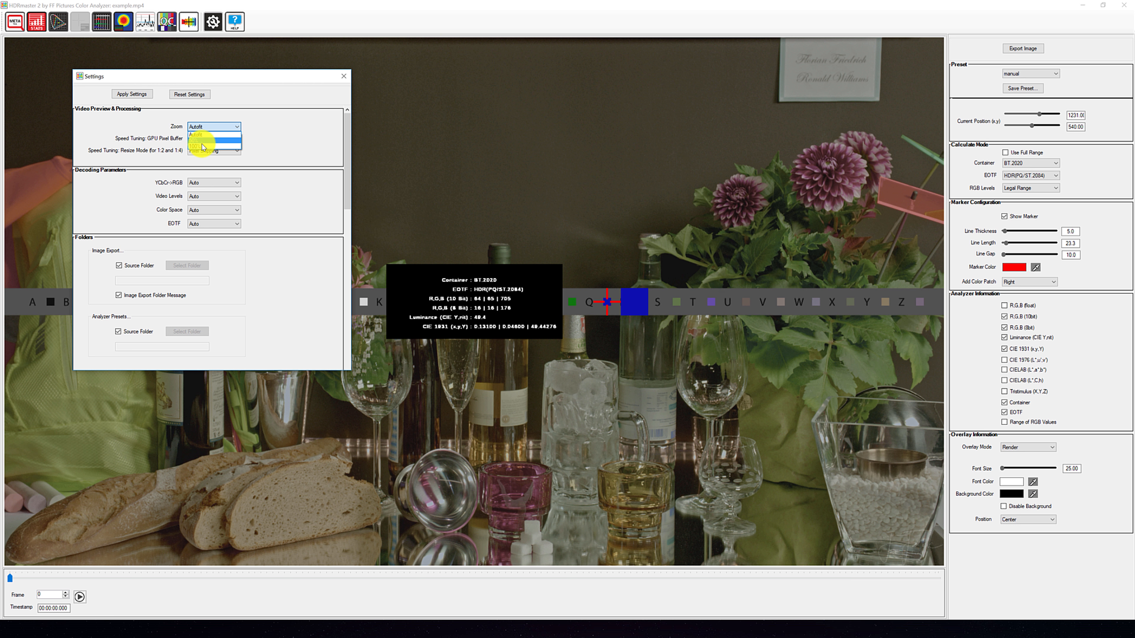
left_click(195, 146)
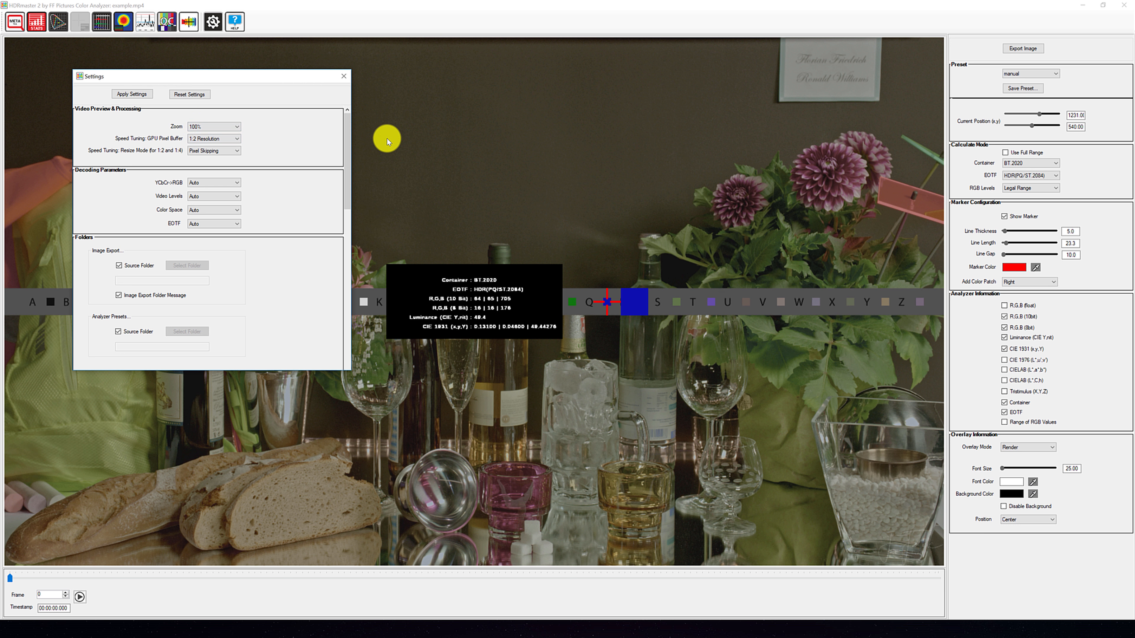
left_click(196, 139)
left_click(195, 147)
left_click(134, 94)
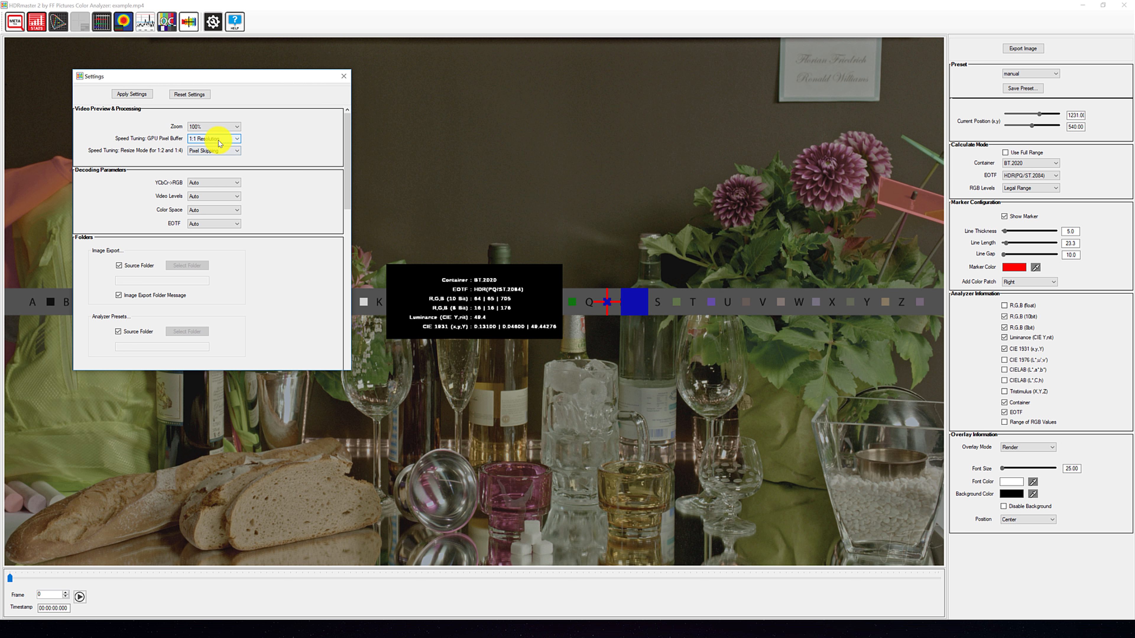
left_click(118, 97)
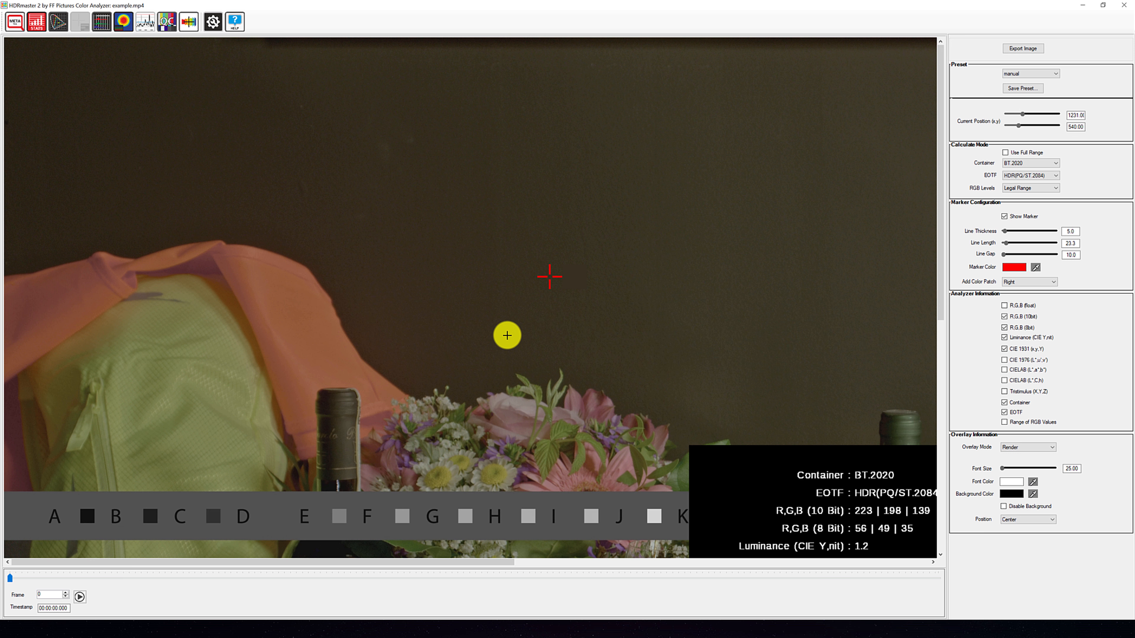
Sample the colors of the highlights on the beer mug's handle and on the wine glass beside the metal cup.
scroll(507, 335, "down", 4)
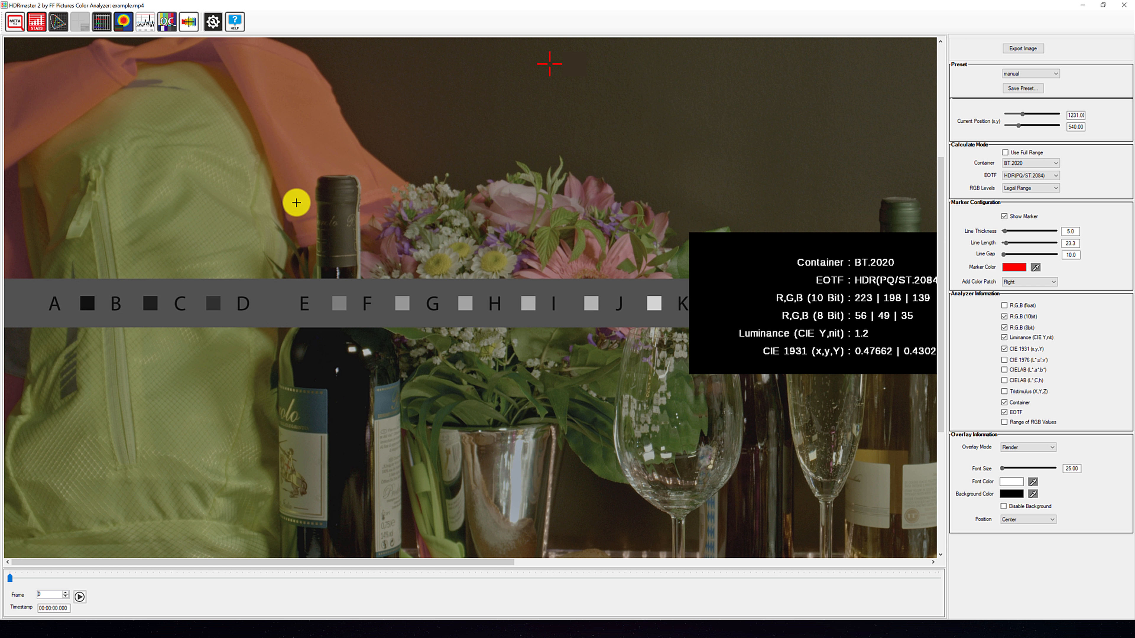
scroll(296, 202, "down", 1)
left_click_drag(409, 567, 523, 561)
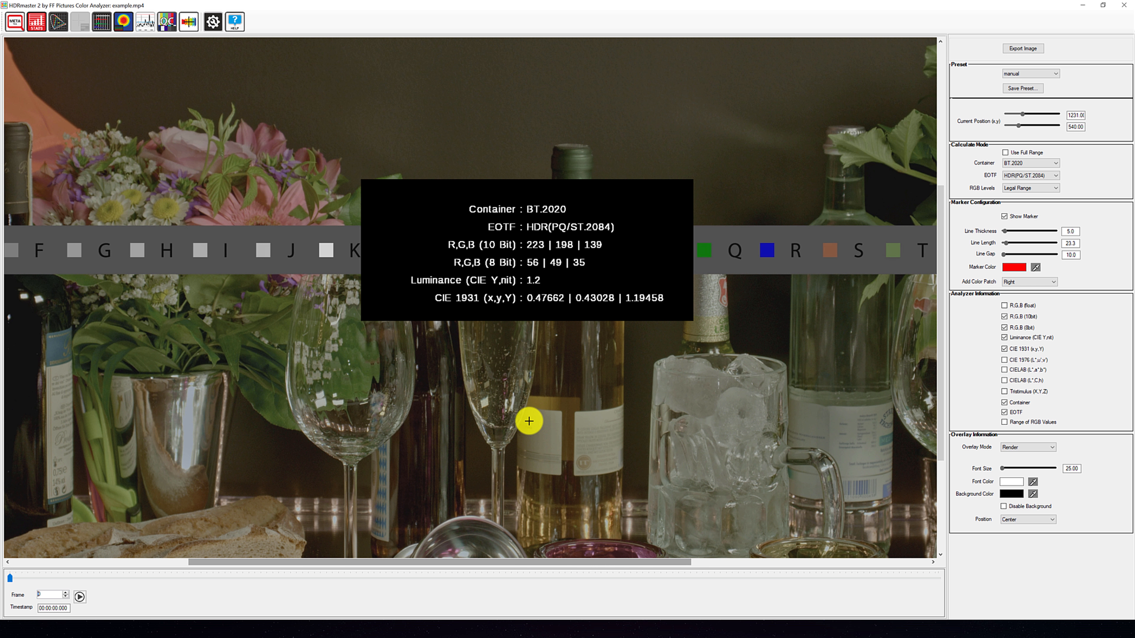
scroll(527, 416, "down", 3)
scroll(528, 407, "up", 5)
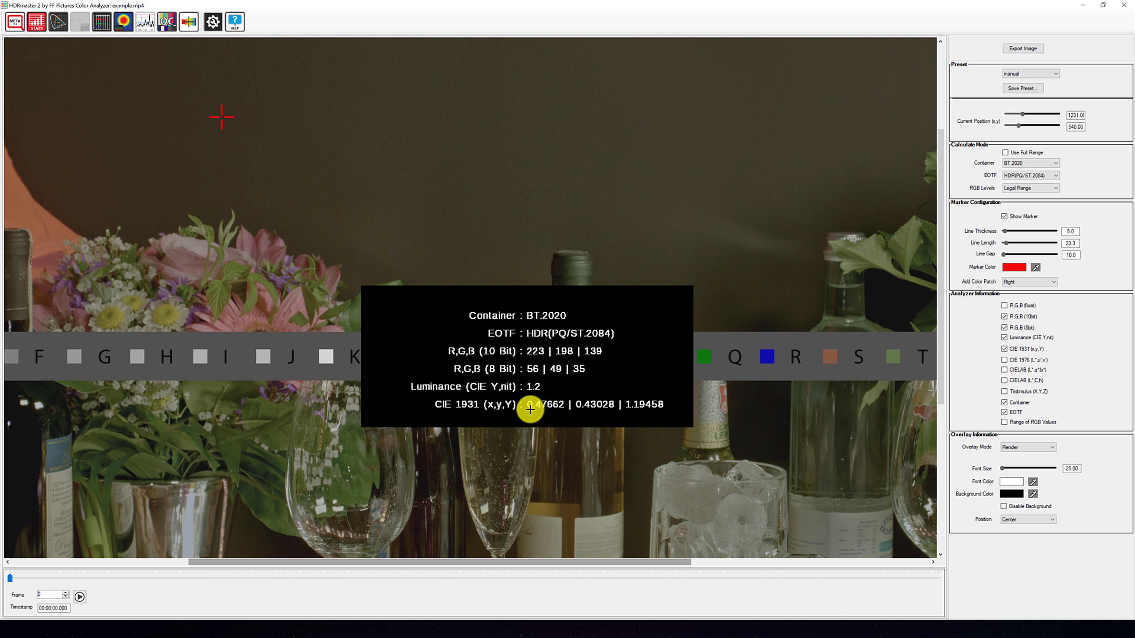
scroll(459, 405, "down", 4)
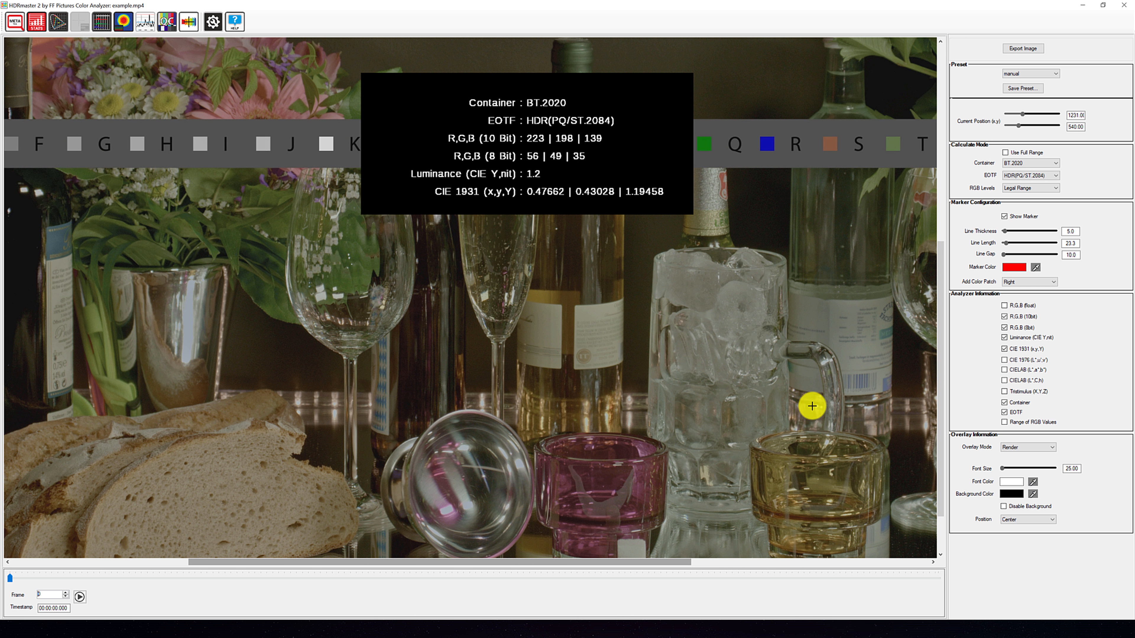
left_click(822, 363)
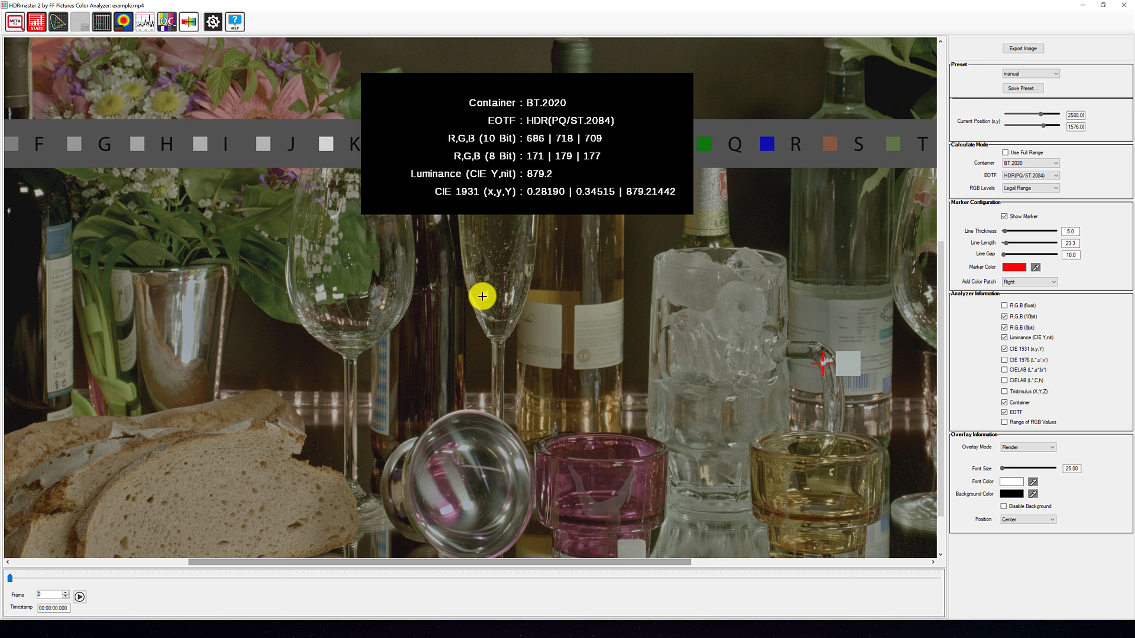
left_click(342, 296)
left_click(337, 295)
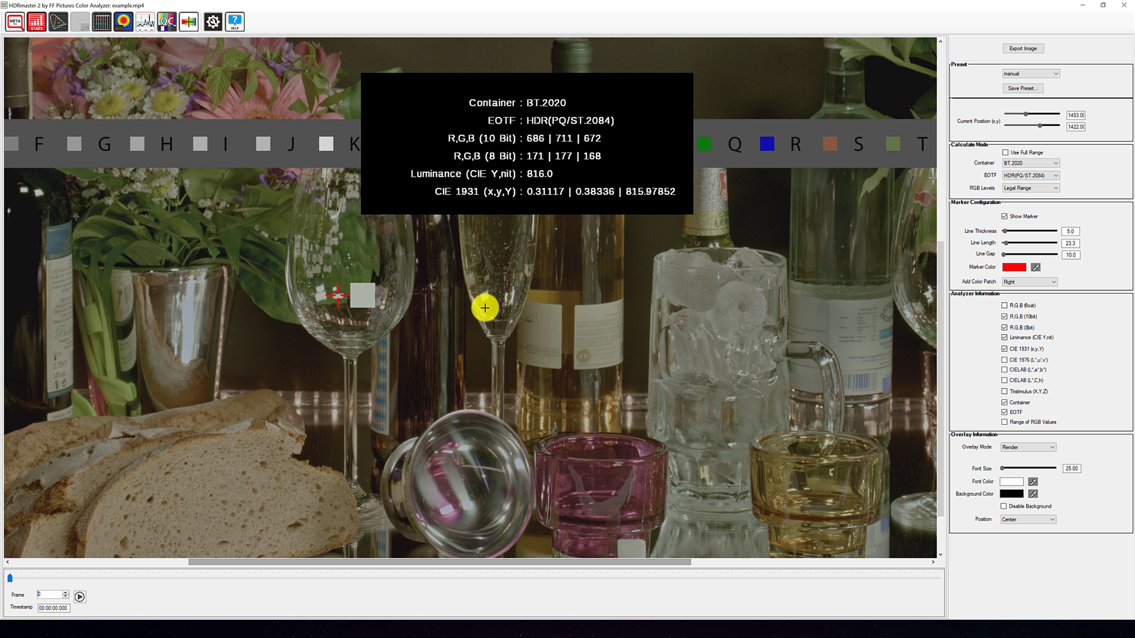
Reset the analyzer settings to their defaults and apply them.
left_click(212, 23)
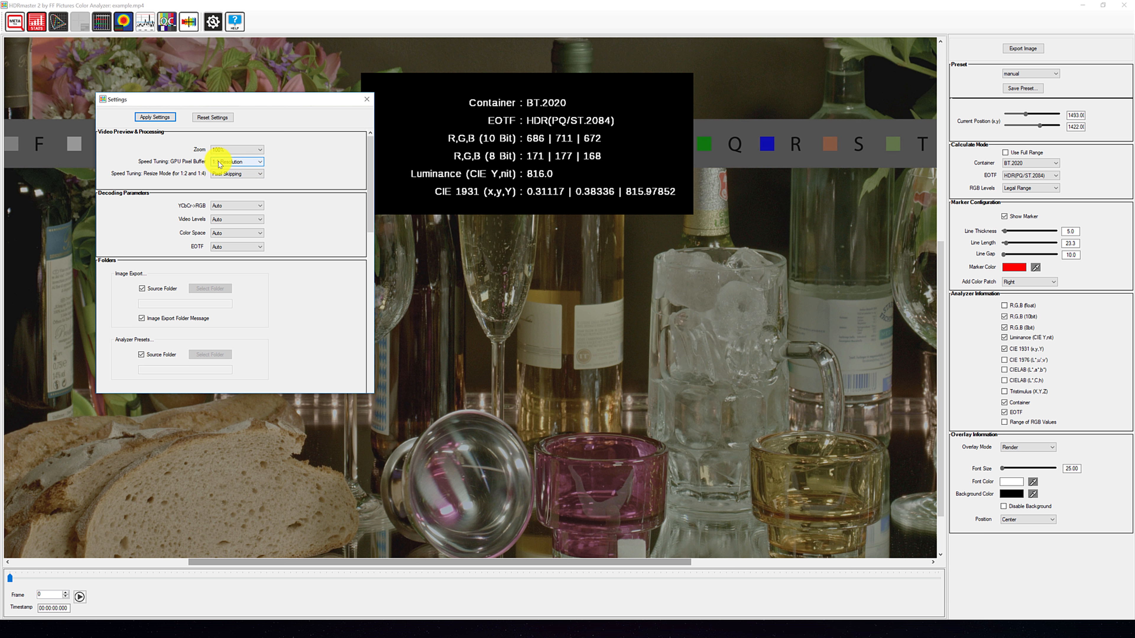
left_click(209, 118)
left_click(142, 118)
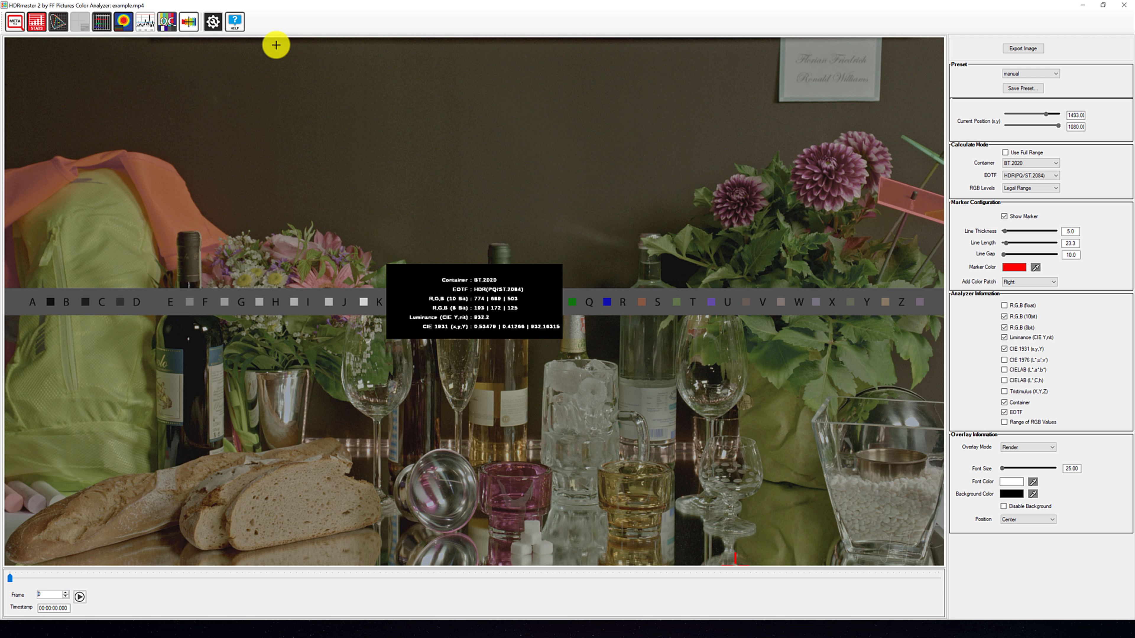
Reopen the settings and view the available YCbCr-to-RGB decoding options without choosing another one.
left_click(208, 33)
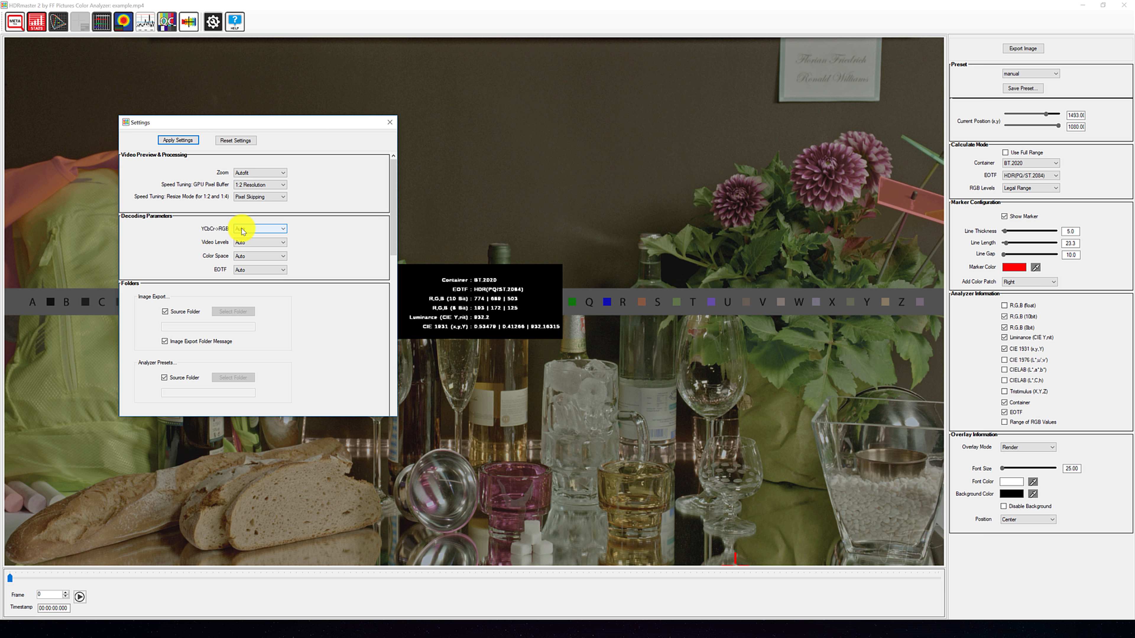
left_click(250, 230)
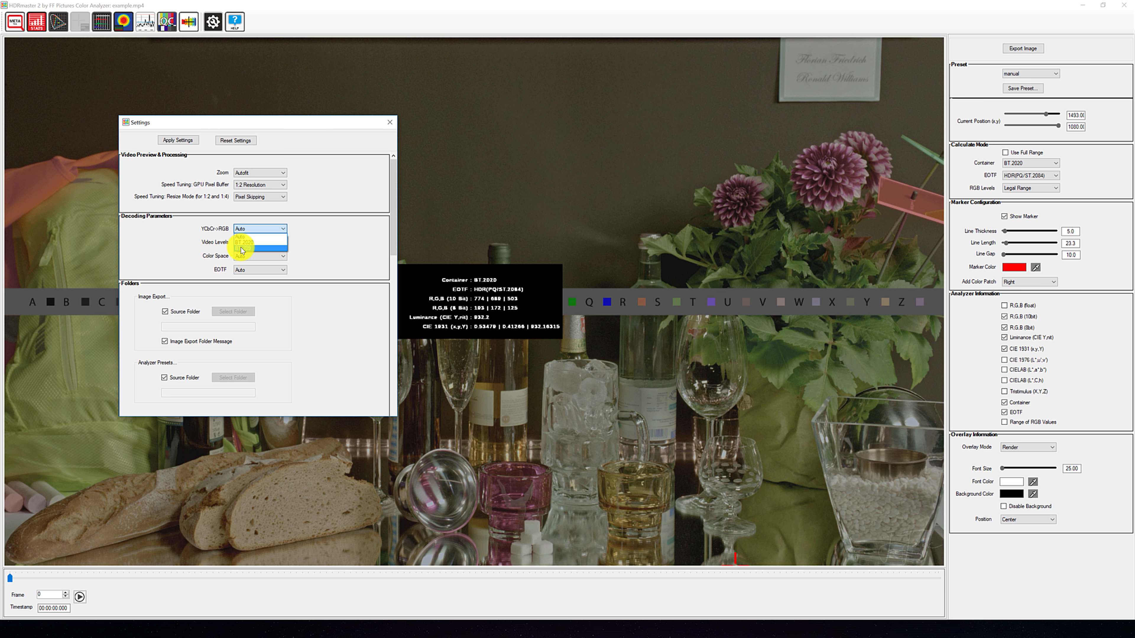
left_click(219, 245)
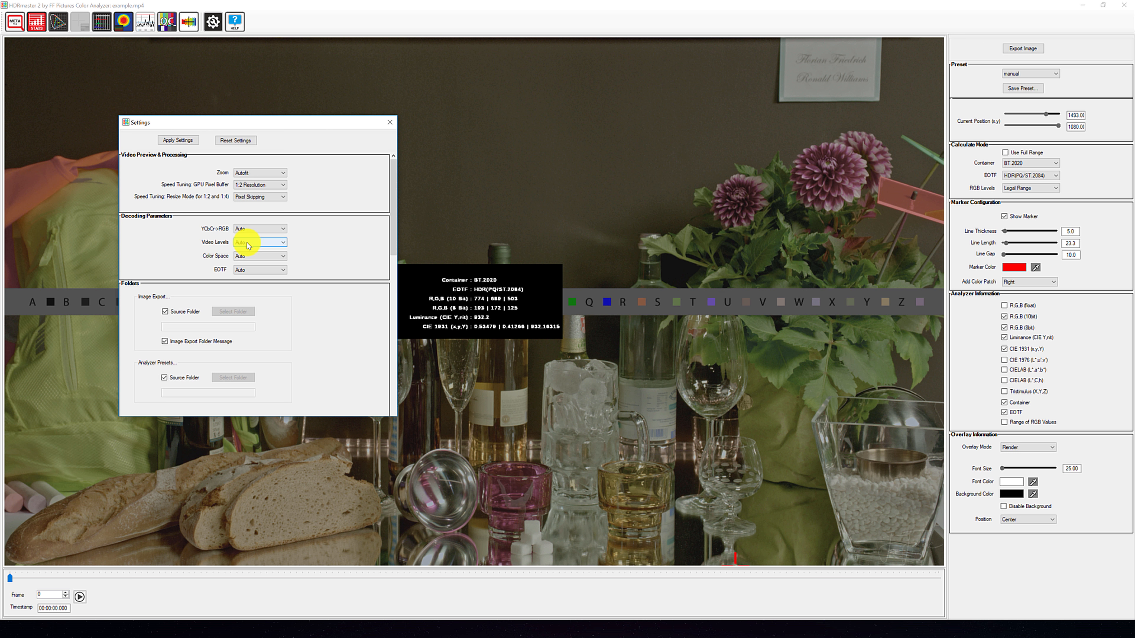
Try Narrow/Video and Full as the video levels for decoding, and return the option to Auto.
left_click(248, 245)
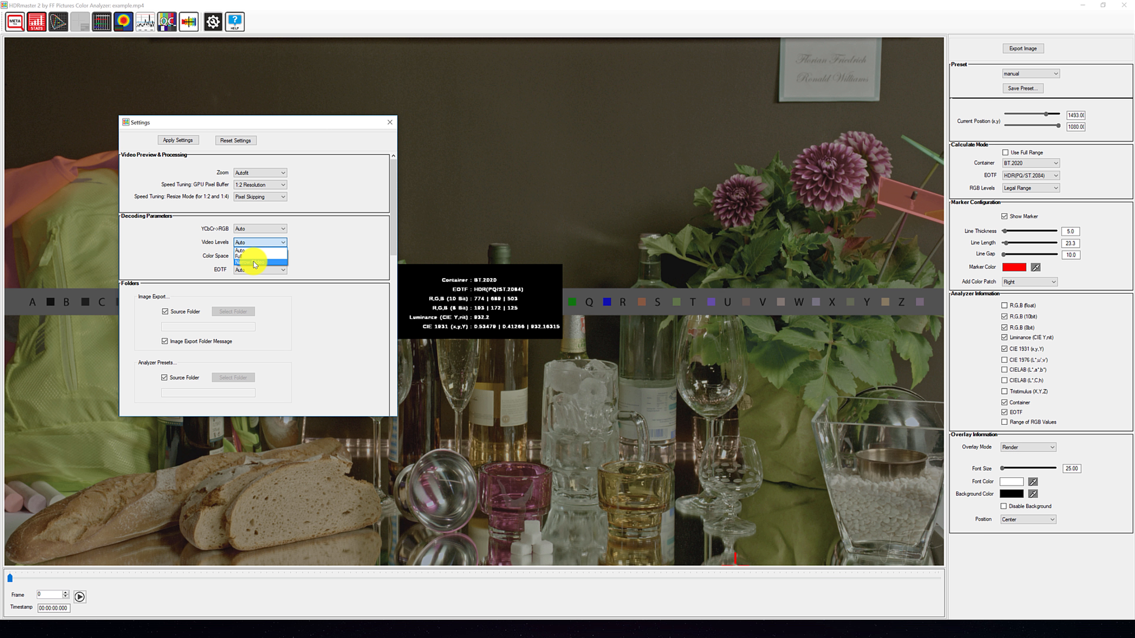
left_click(254, 263)
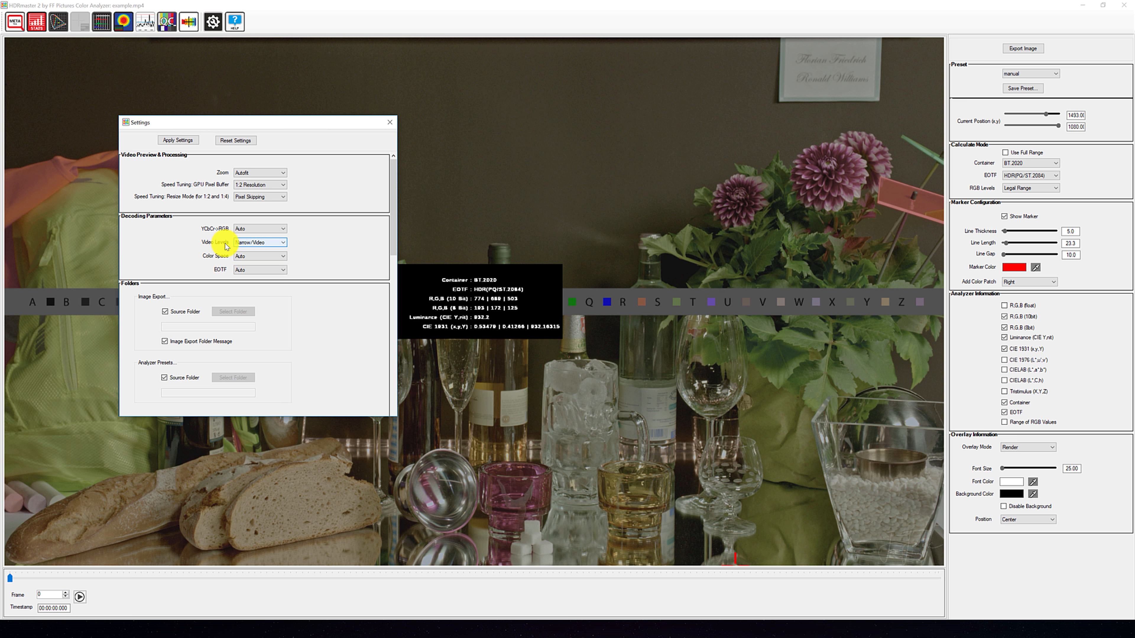
left_click(259, 246)
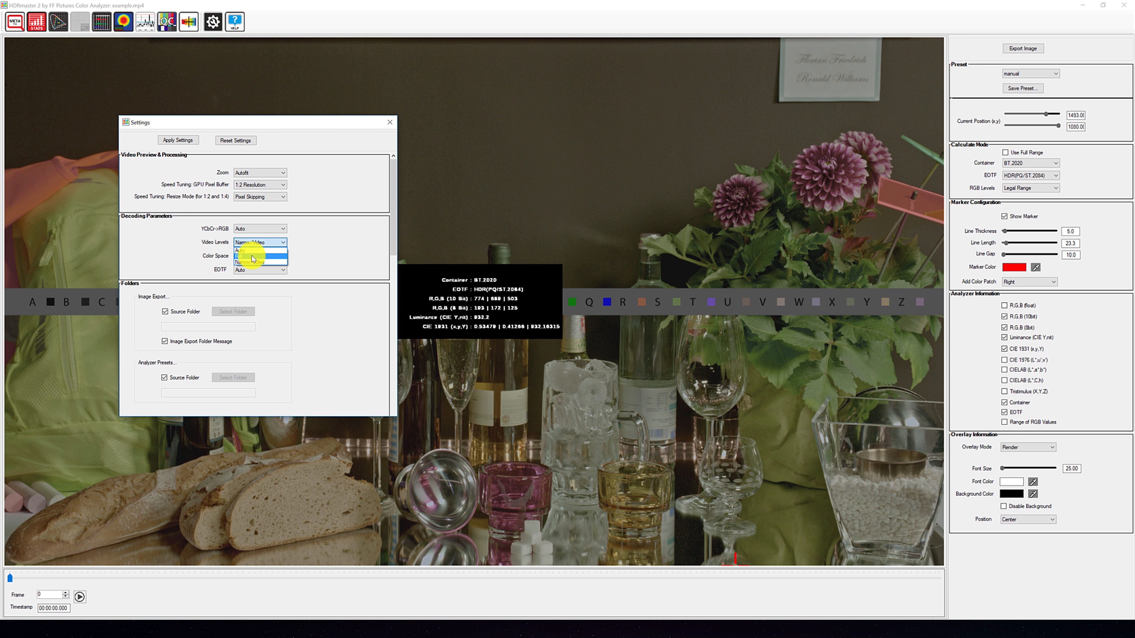
left_click(253, 258)
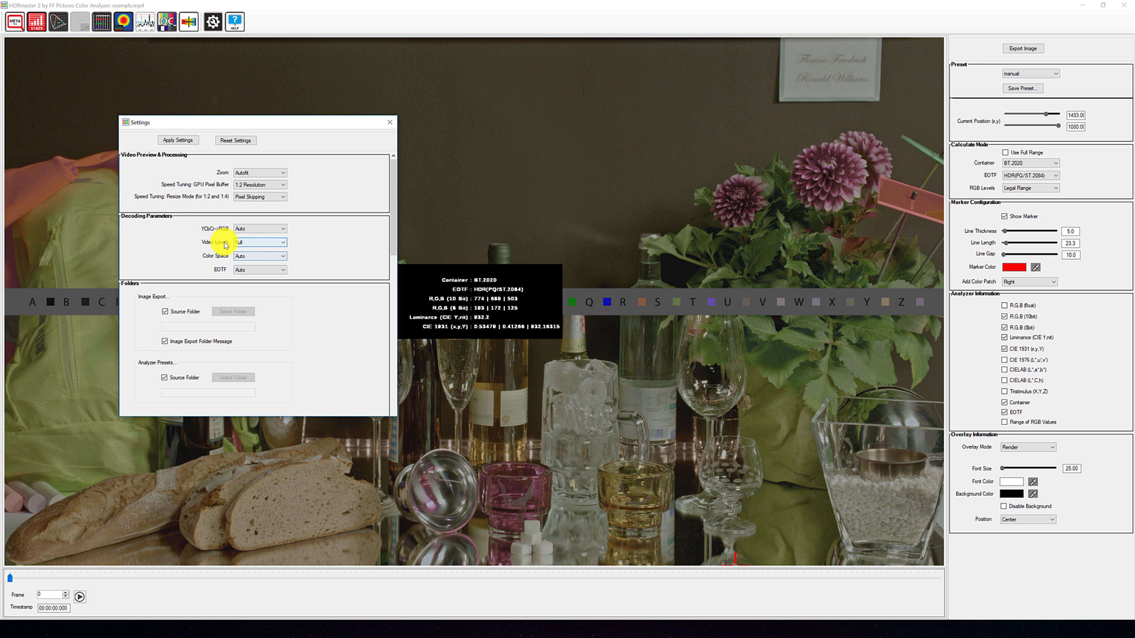
left_click(264, 243)
left_click(260, 251)
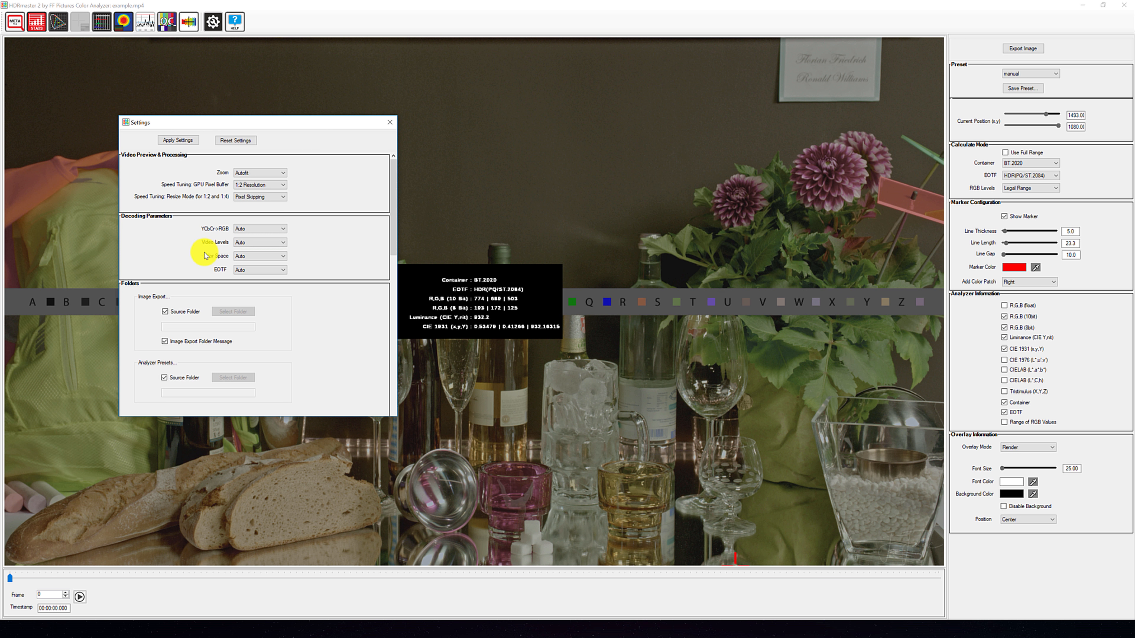
View the color space options for decoding and set the decoding EOTF to Selected by Analyzer.
left_click(247, 259)
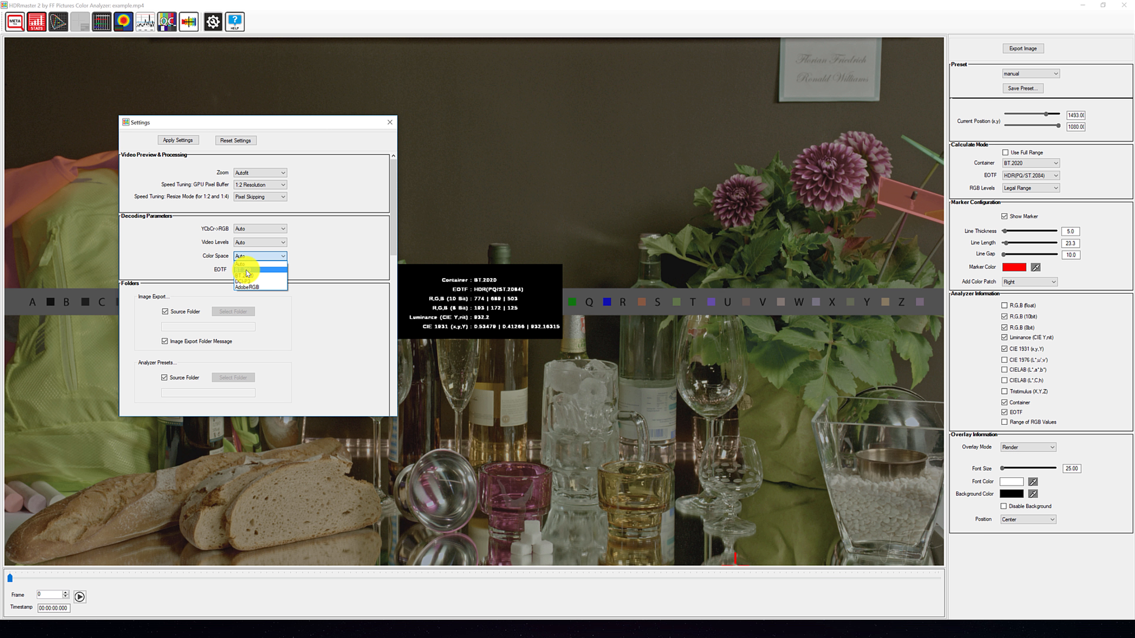
left_click(222, 273)
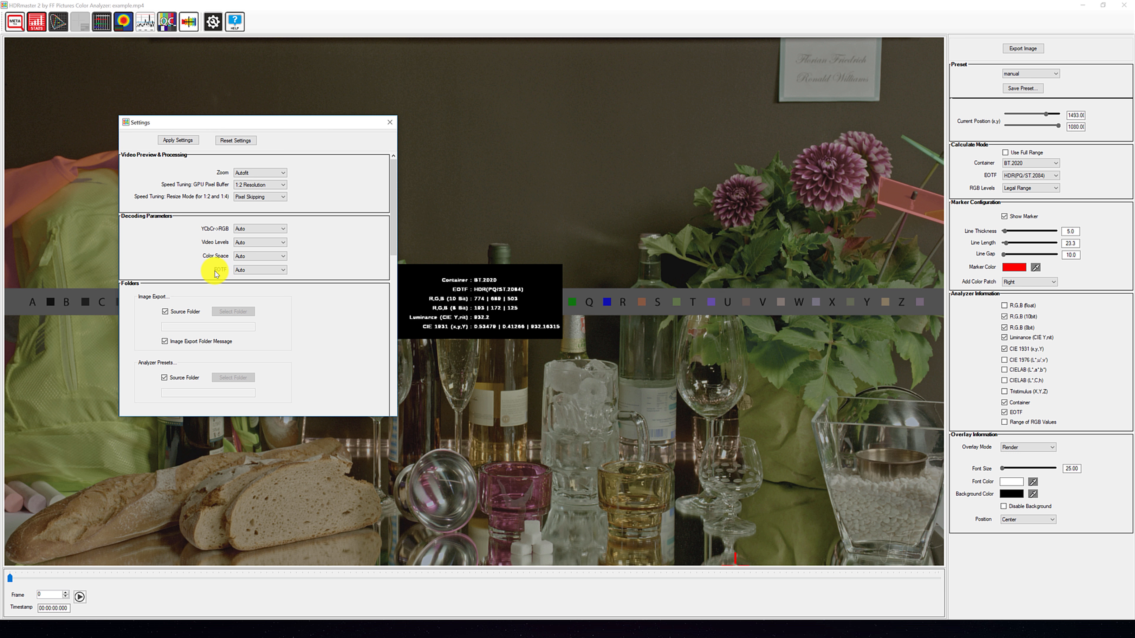
left_click(250, 271)
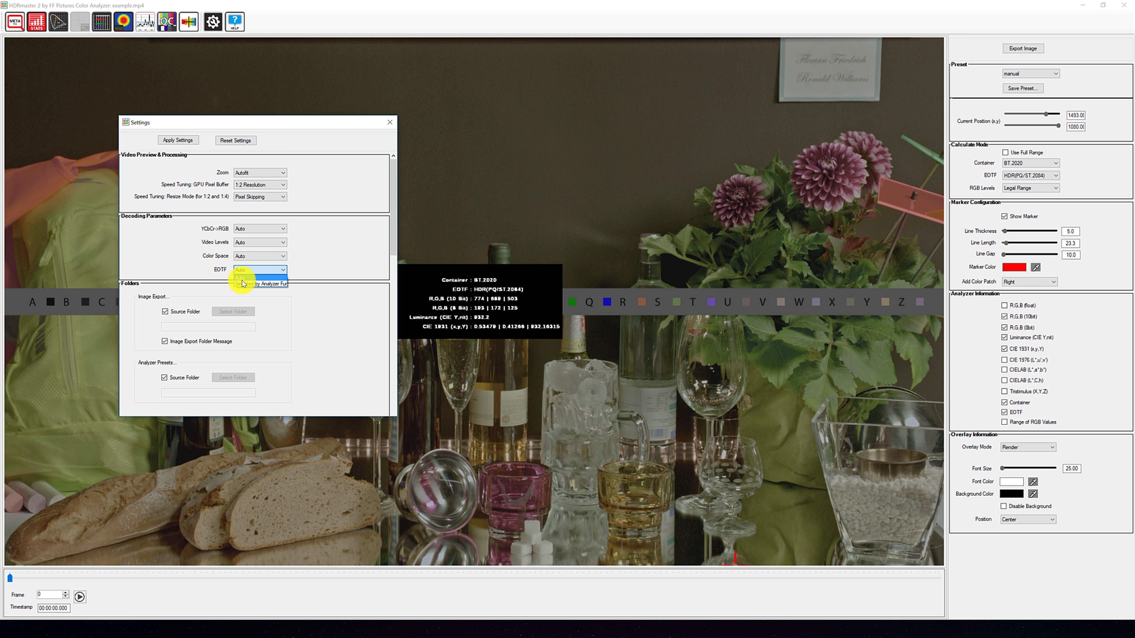
left_click(242, 284)
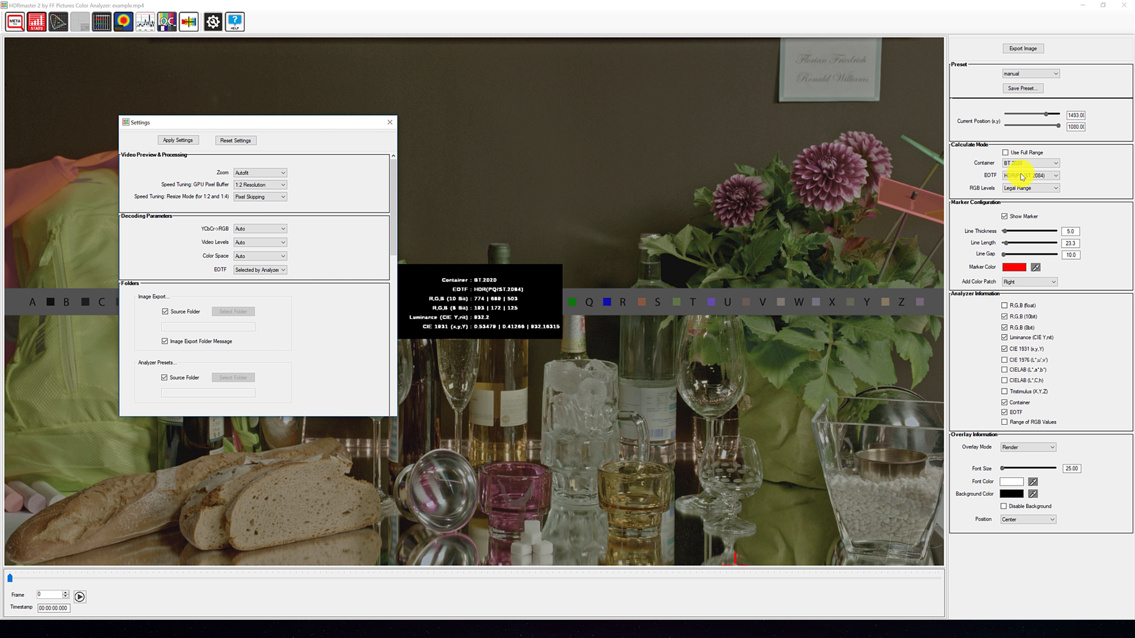
Try custom folders for image export and analyzer presets, cancel the folder selection, and re-enable Source Folder for both.
scroll(143, 201, "down", 2)
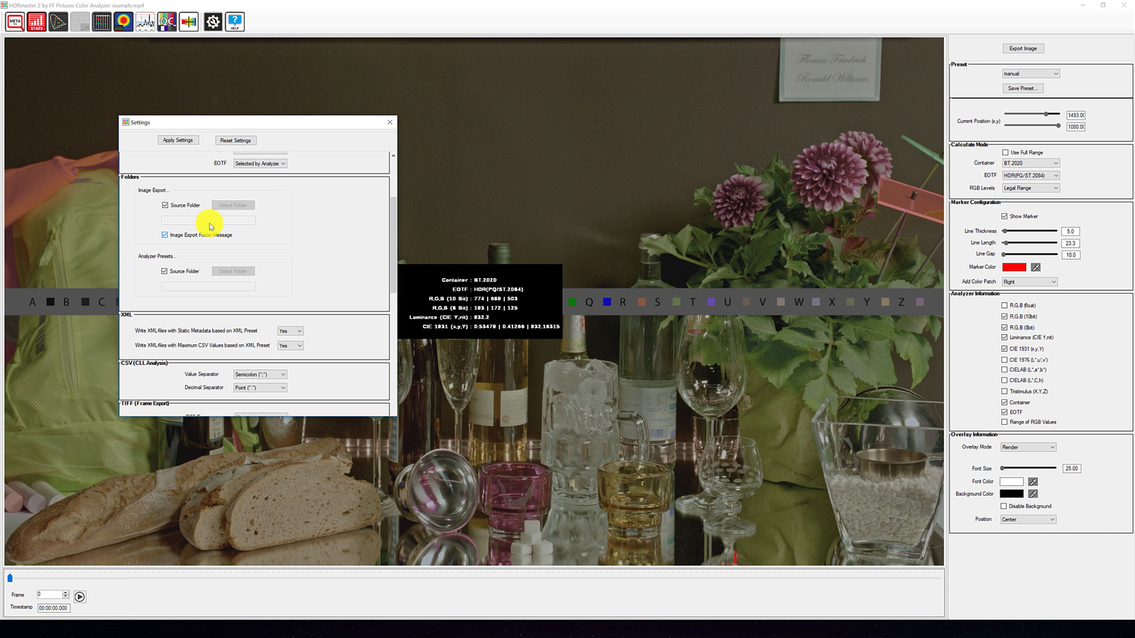
left_click(166, 207)
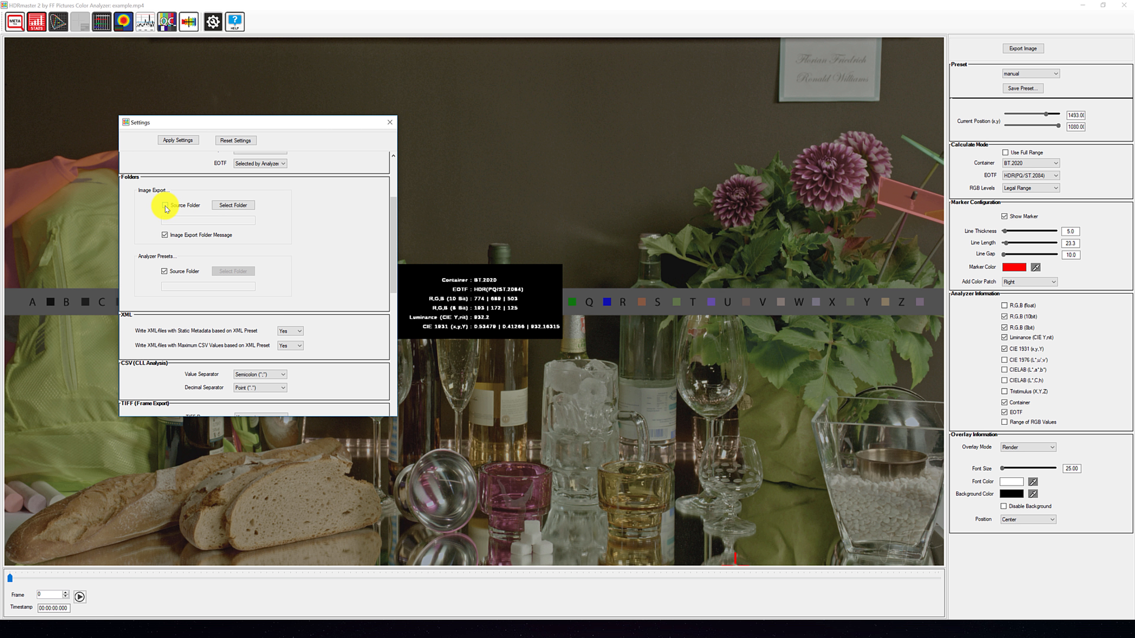
left_click(228, 207)
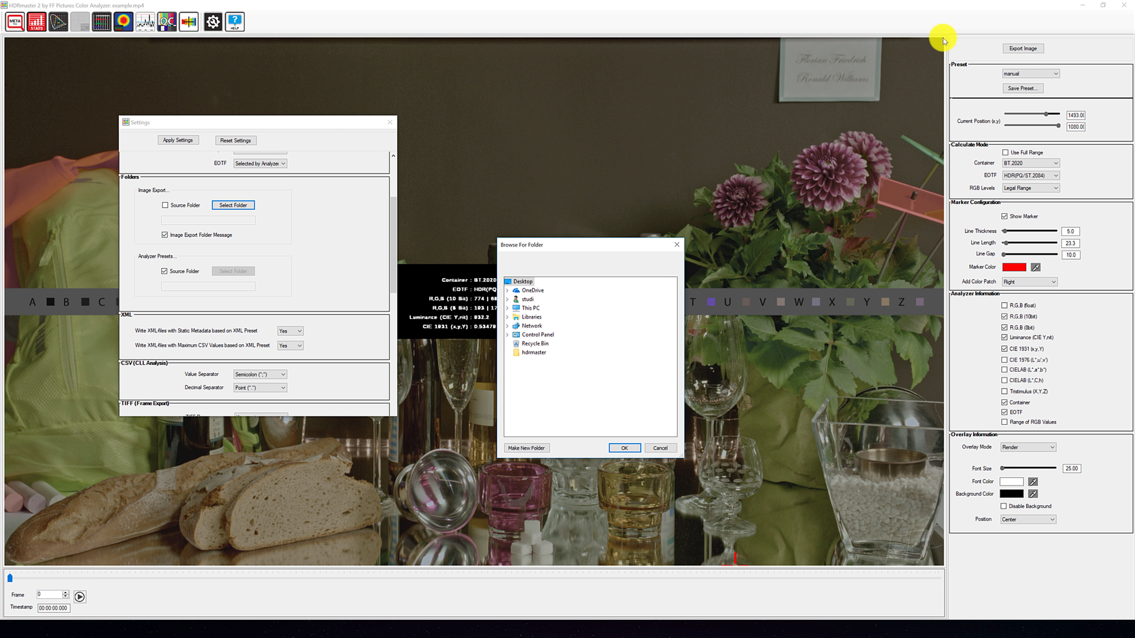
left_click(676, 244)
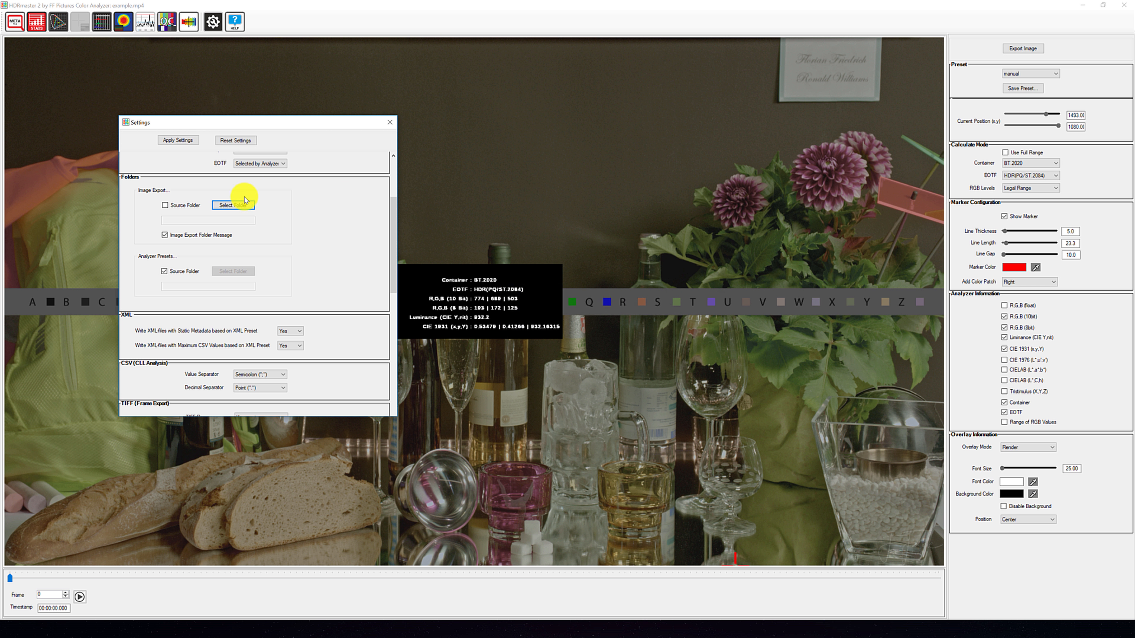
left_click(165, 206)
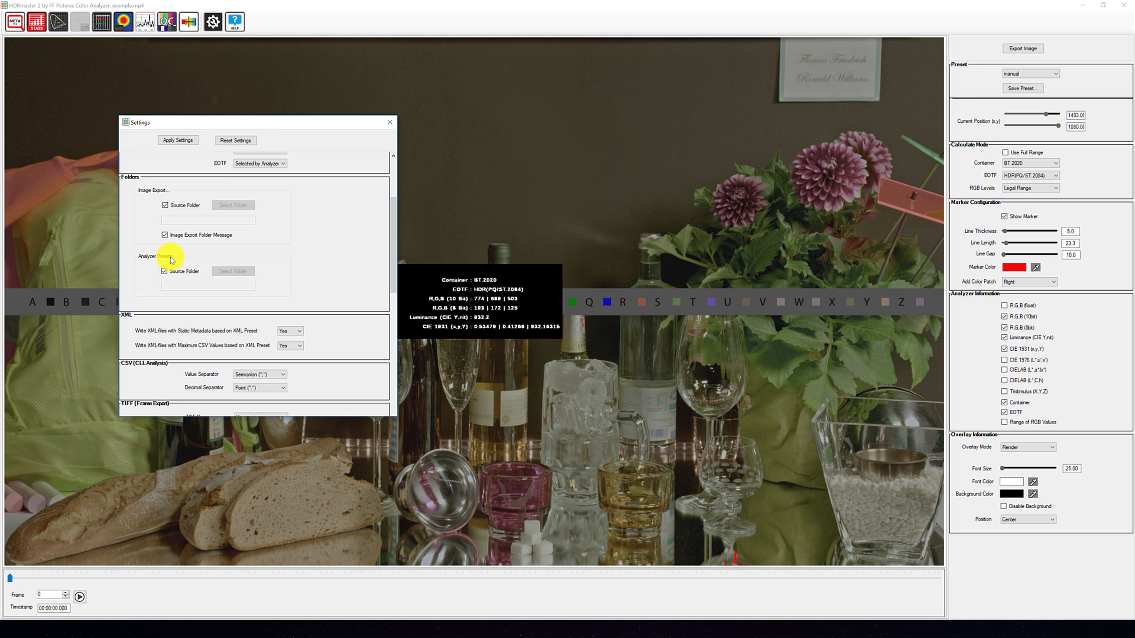
left_click(164, 272)
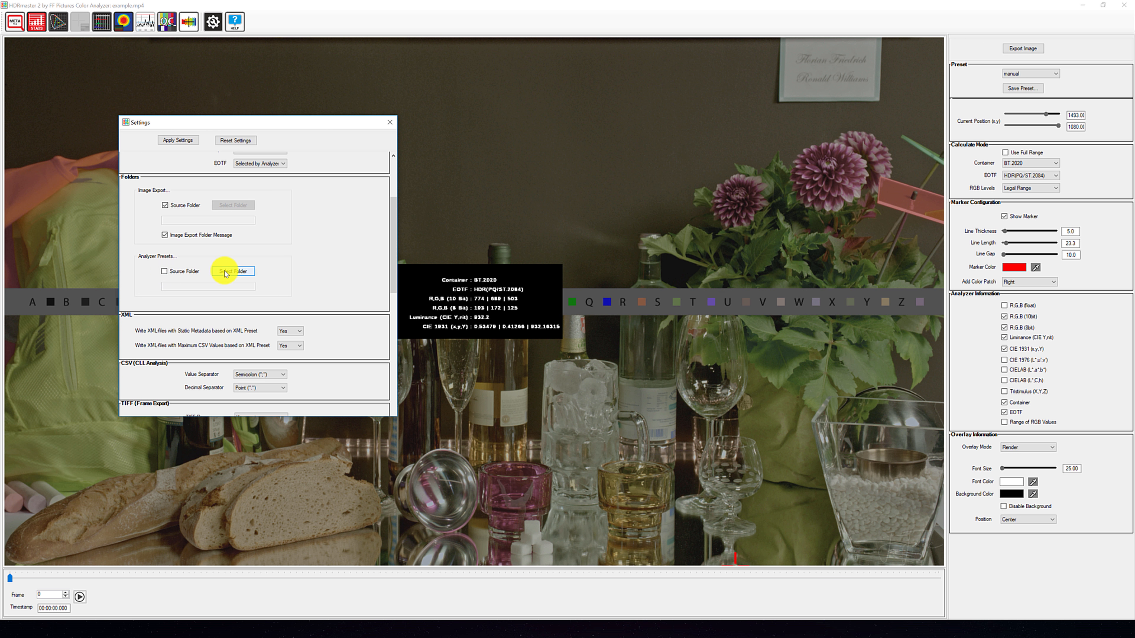
left_click(165, 272)
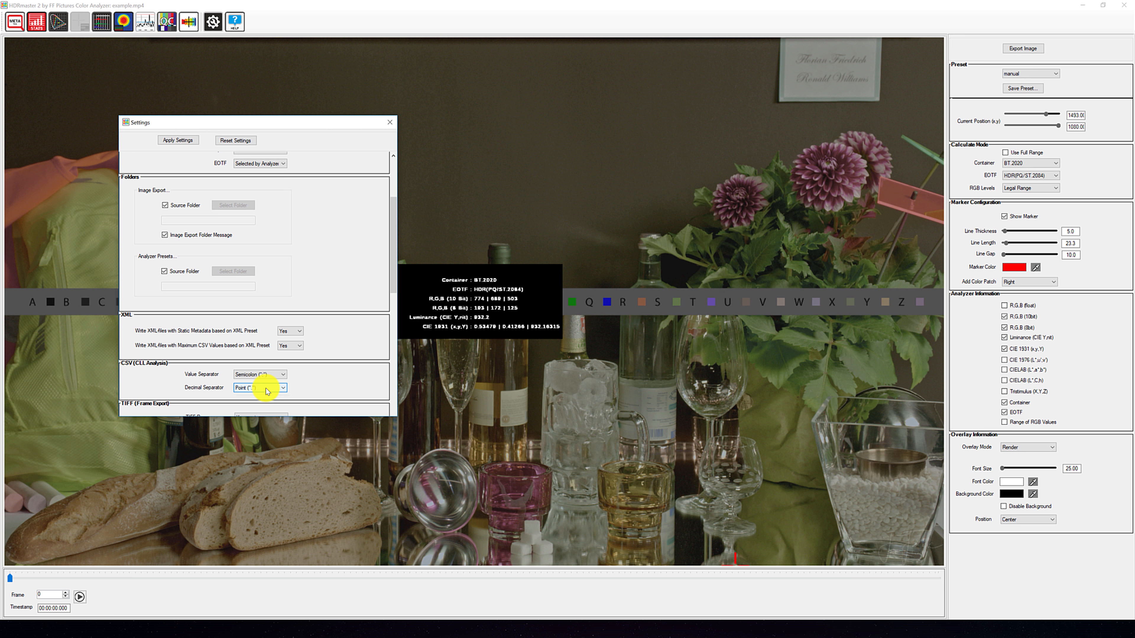
Set the decimal separator for the CSV (CLL Analysis) output to Comma.
left_click(248, 401)
scroll(127, 264, "down", 3)
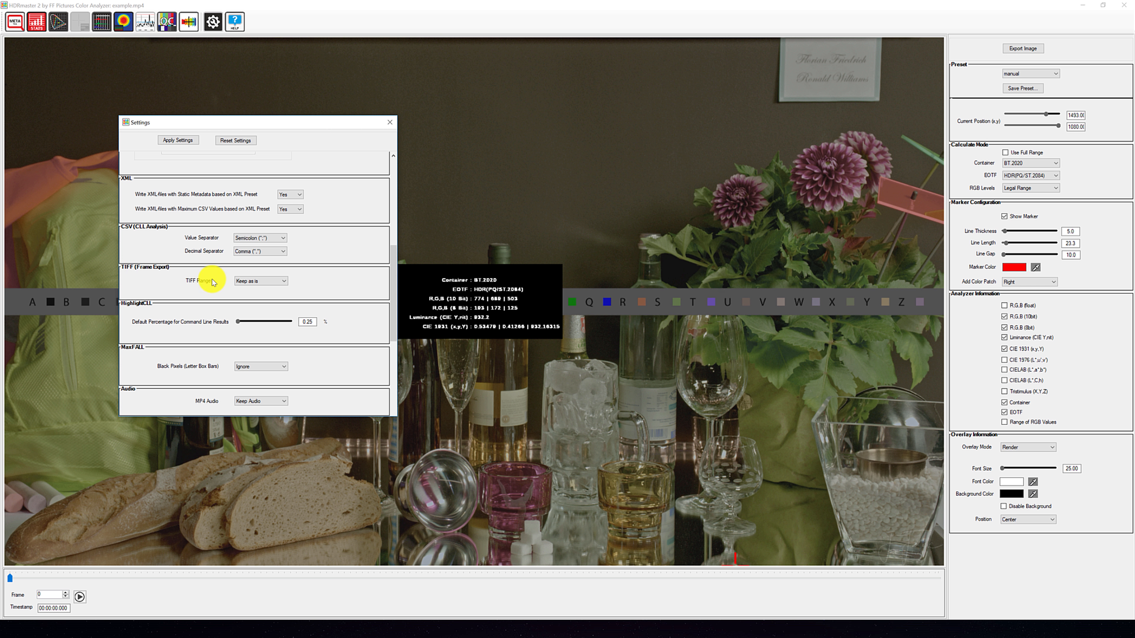
View the TIFF Range options for frame export and the Black Pixels (Letter Box Bars) options for MaxFALL.
left_click(247, 286)
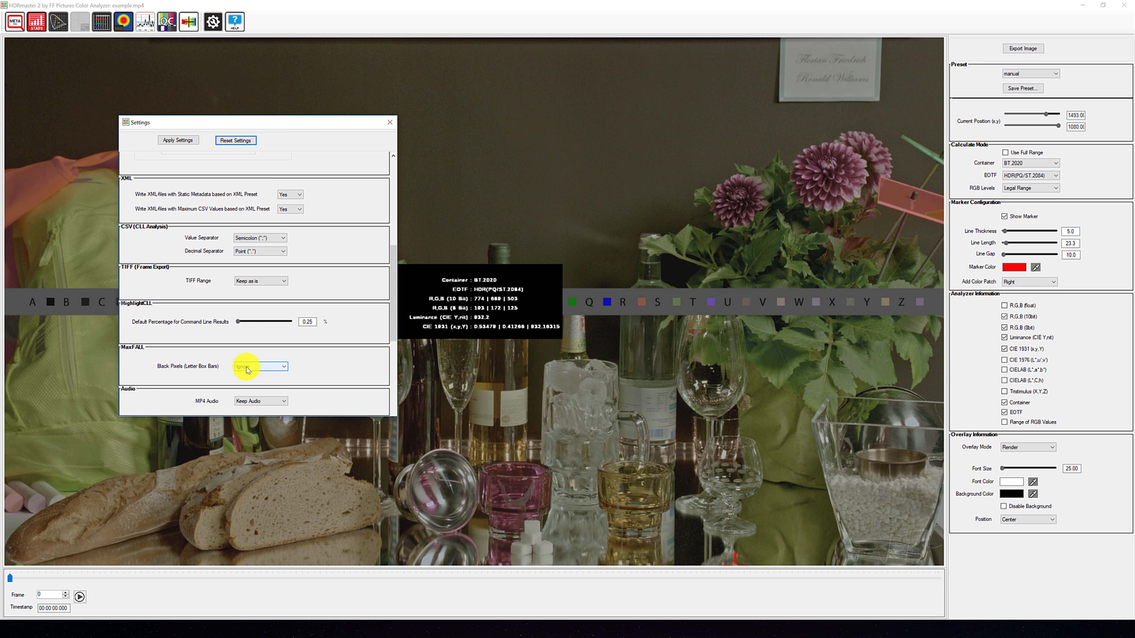
left_click(260, 367)
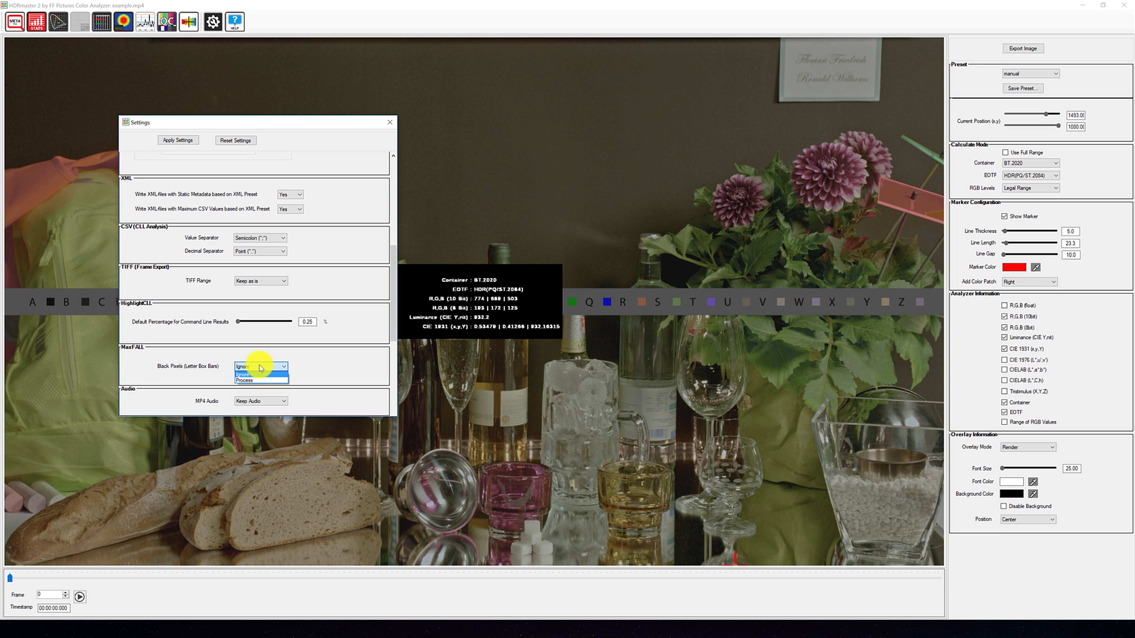
left_click(138, 415)
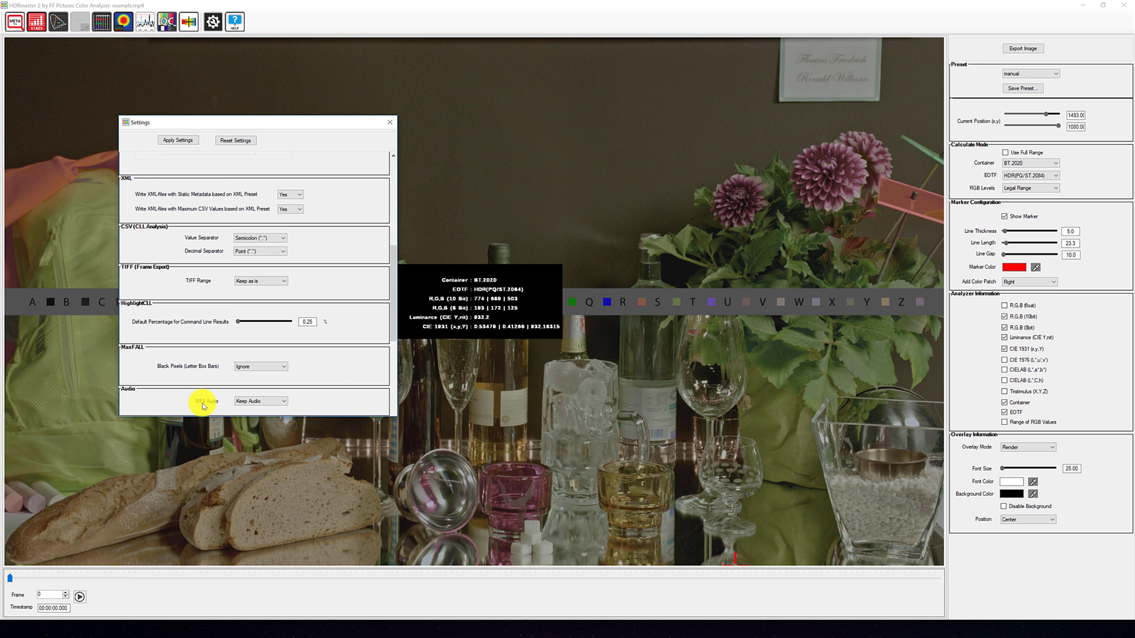
Set the MP4 Audio option to Ignore Audio and apply the settings.
left_click(250, 402)
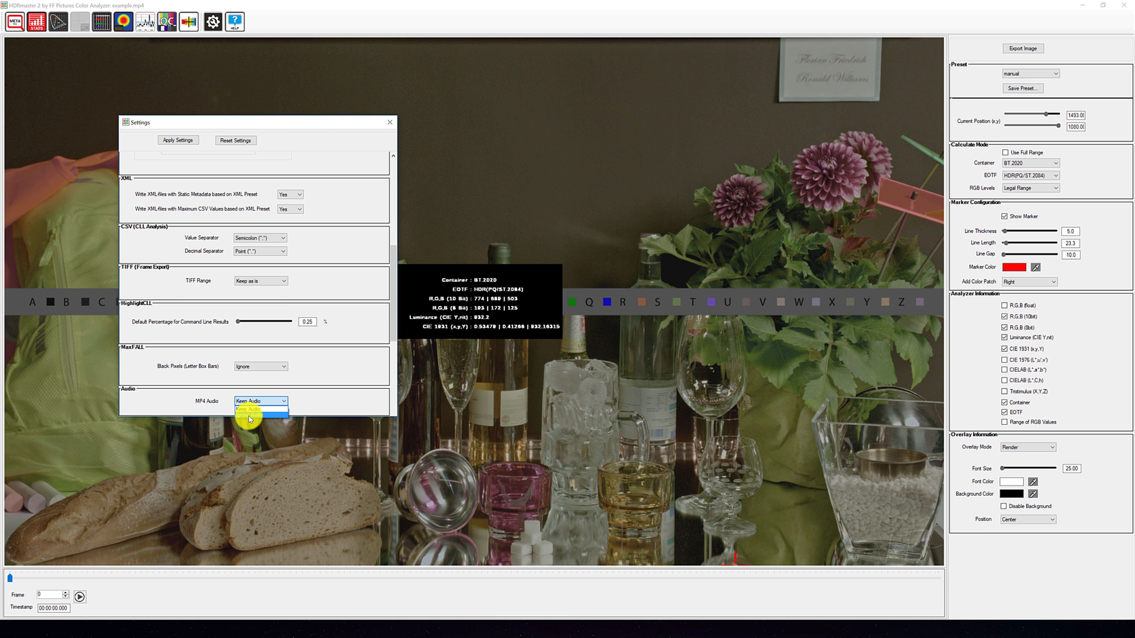
left_click(249, 416)
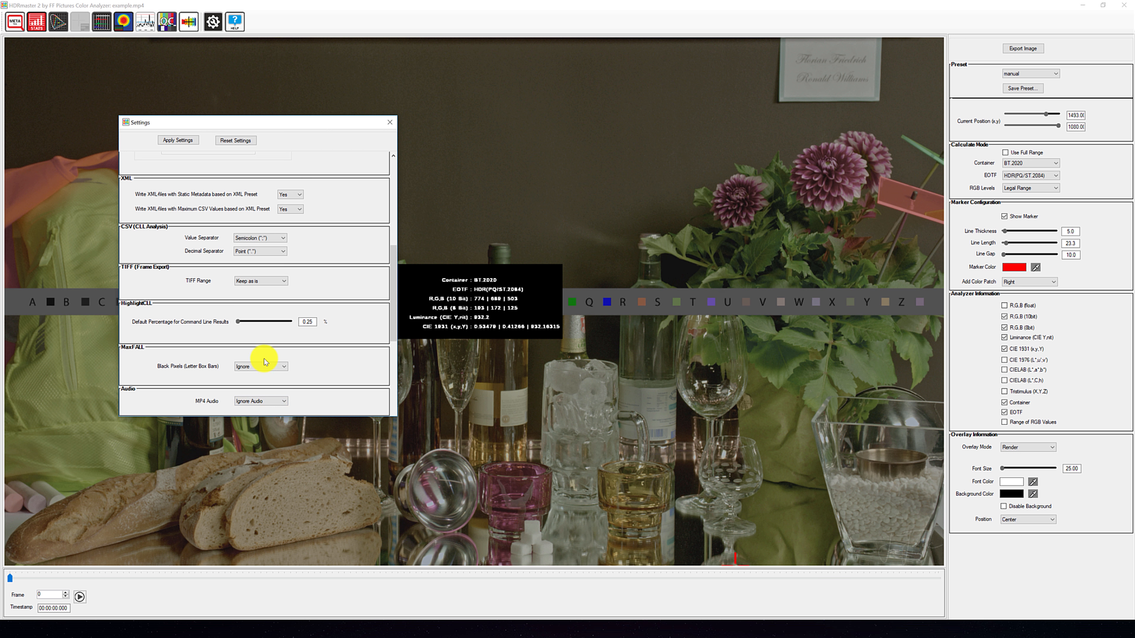
left_click(169, 141)
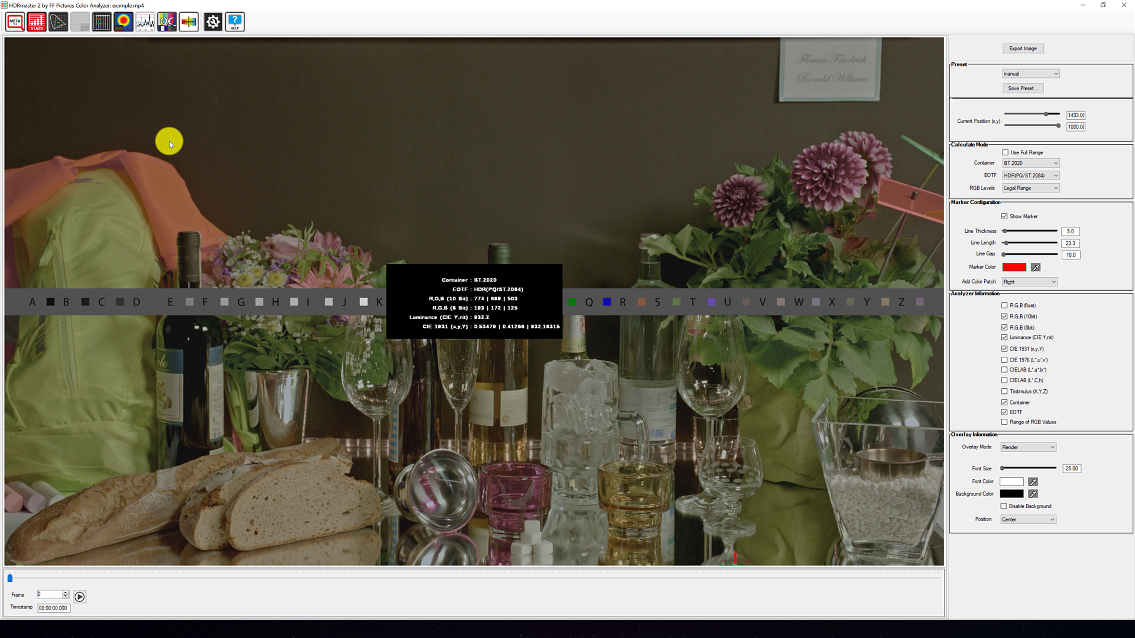